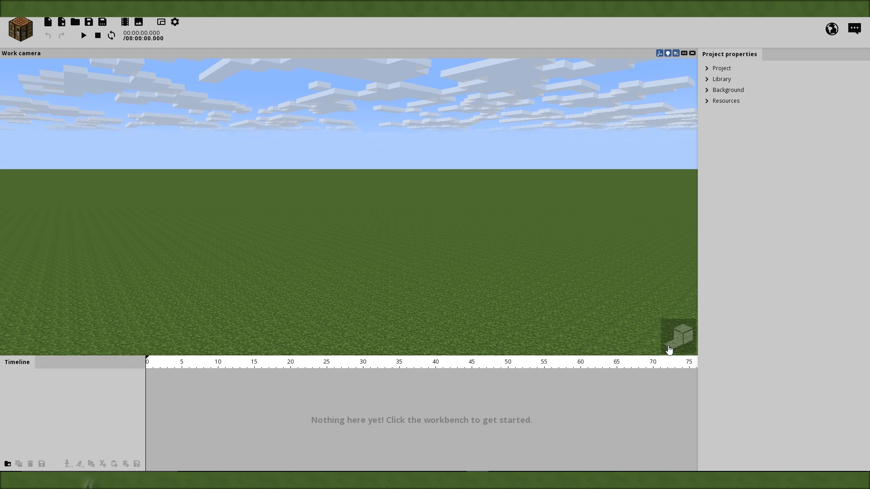
Create a Human character with the Minecraft skin from the workbench
left_click_drag(537, 284, 542, 281)
key("q")
right_click_drag(542, 280, 545, 286)
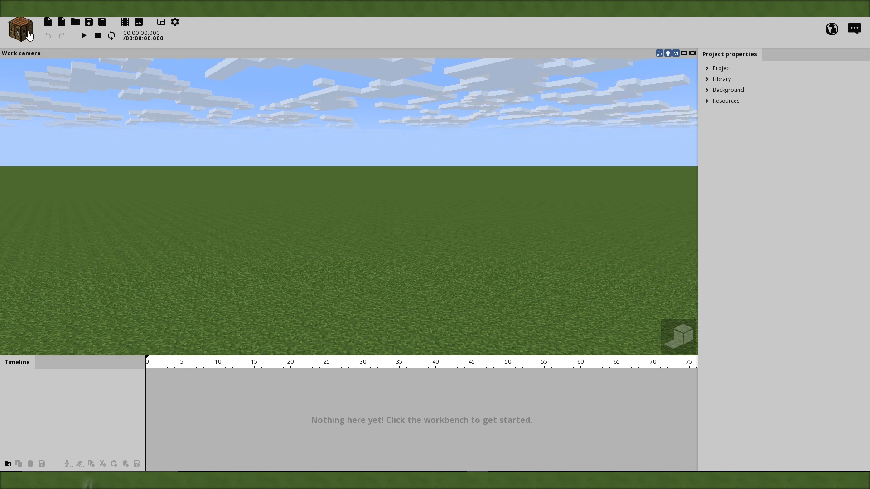
left_click(26, 36)
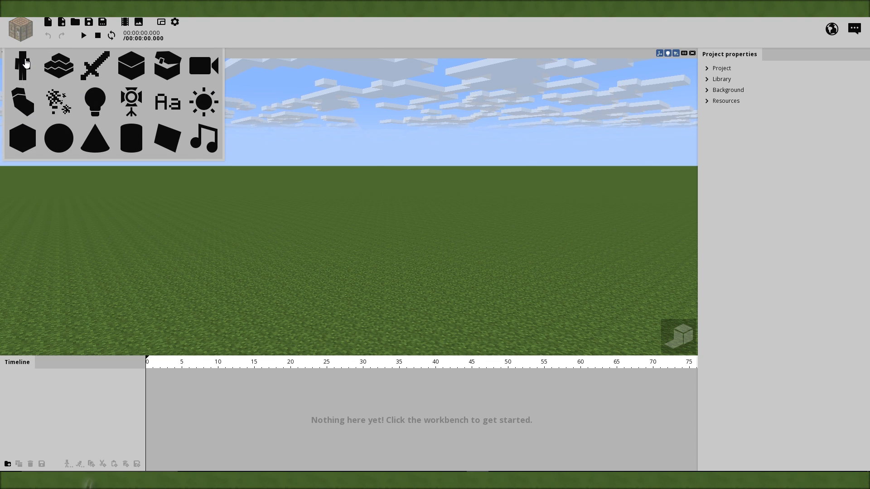
left_click(25, 64)
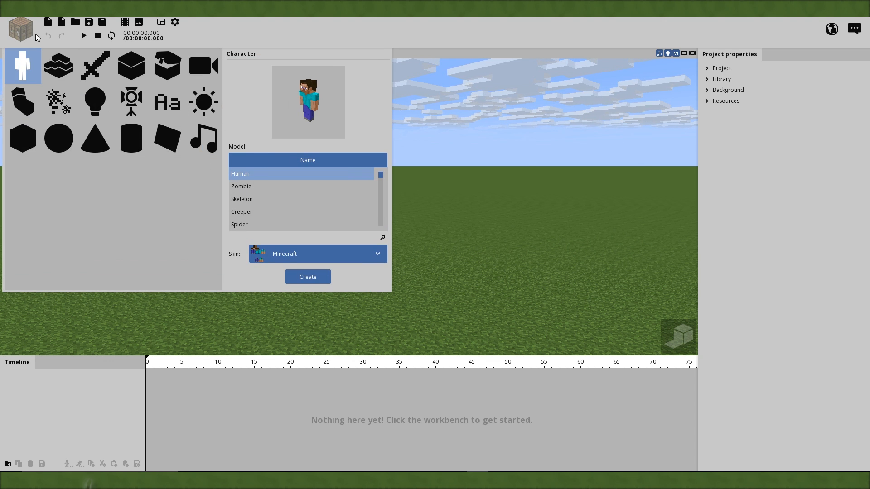
double_click(23, 66)
Expand the Library and Background sections of the project properties and look through their settings
left_click(706, 79)
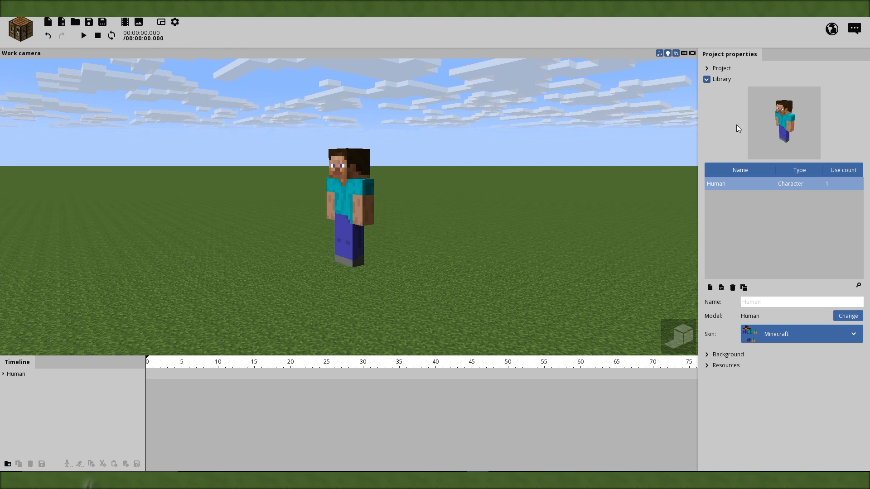
left_click(718, 355)
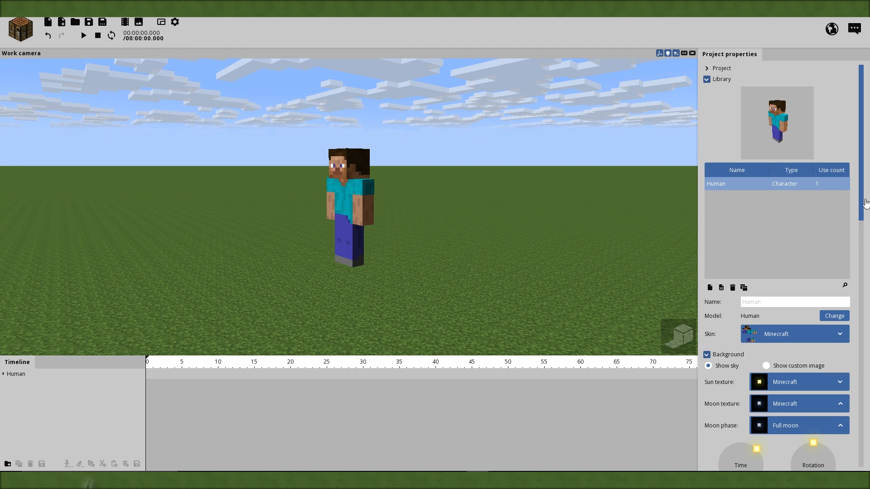
scroll(770, 227, "down", 5)
mouse_move(753, 240)
left_mouse_down()
mouse_move(759, 280)
mouse_move(754, 244)
left_mouse_up()
left_click_drag(861, 213, 854, 94)
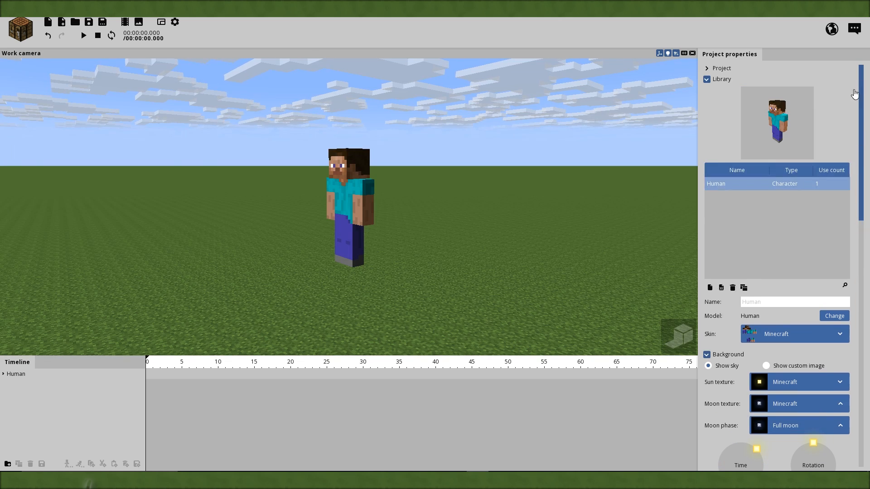
Delete the Human character from the project library
left_click(732, 288)
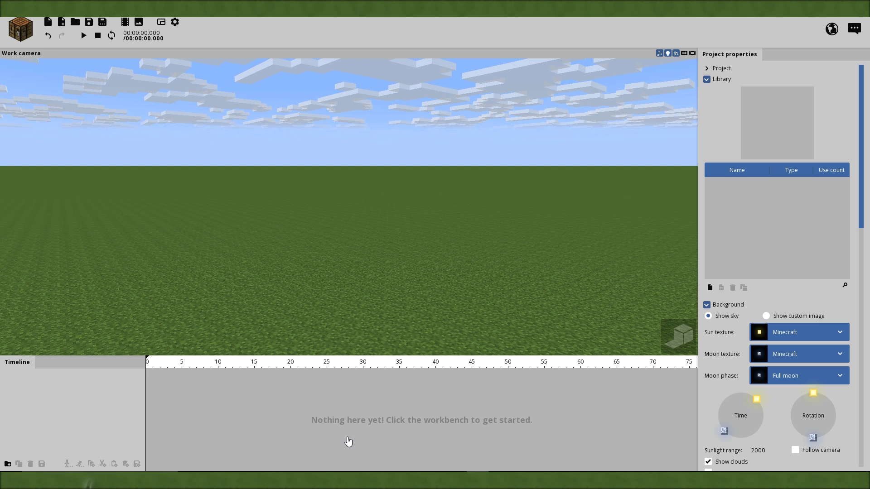
Try rearranging the layout by docking the Timeline beside the viewport and moving the Project properties panel
left_click_drag(38, 365, 339, 167)
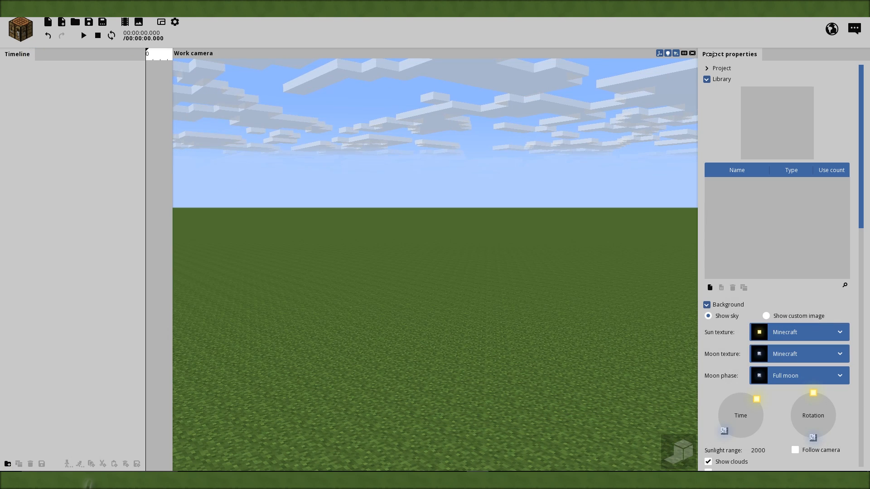
left_click_drag(710, 55, 433, 138)
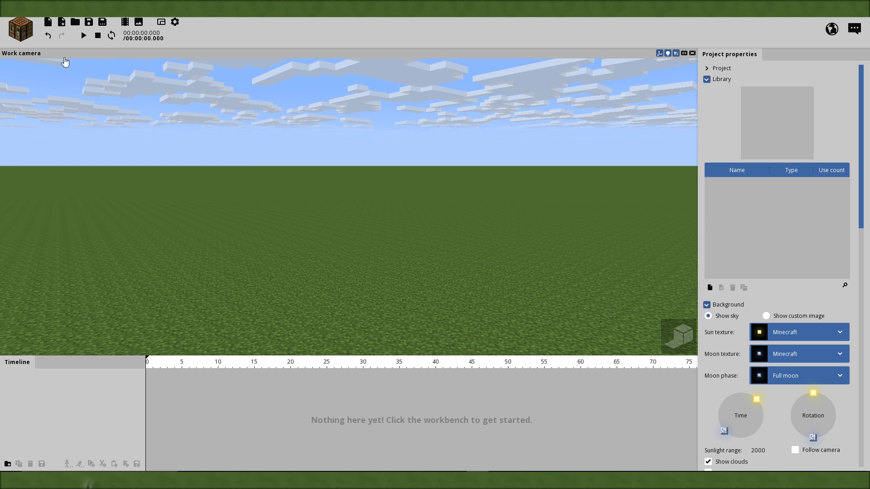
Preview the character models in the workbench one after another, including Zombie, Skeleton, Creeper, Spider, Mooshroom, Pig, Sheep, Squid and Villager
left_click(29, 41)
left_click(53, 96)
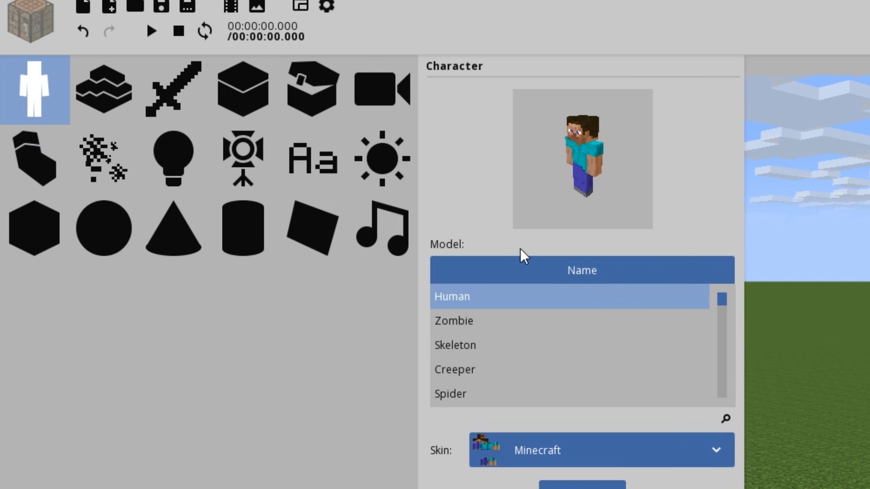
left_click(467, 334)
left_click(471, 355)
left_click(476, 373)
left_click(476, 398)
left_click_drag(721, 305, 715, 341)
left_click(508, 303)
left_click(505, 322)
left_click(505, 346)
left_click(505, 369)
left_click(509, 394)
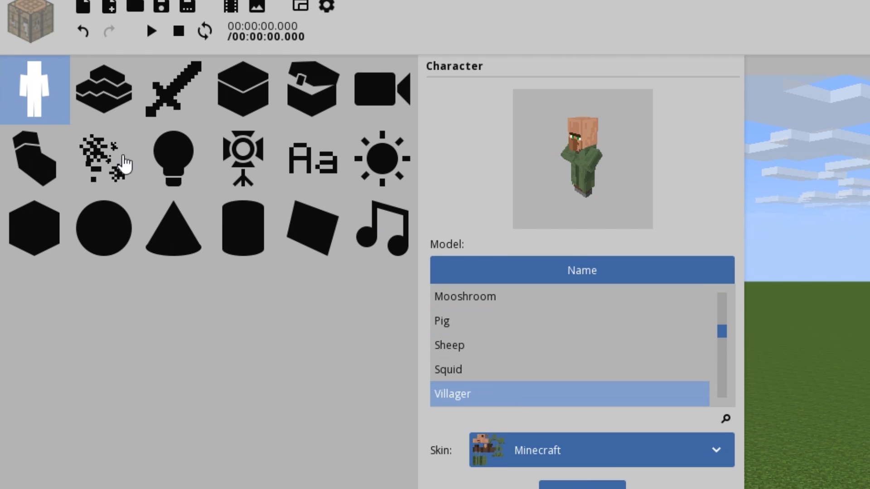
Preview several different items from the workbench's item grid, ending with the gold nugget
left_click(192, 91)
left_click(560, 317)
left_click(647, 335)
left_click(629, 369)
left_click(544, 388)
left_click(473, 386)
left_click(456, 335)
left_click(595, 335)
left_click(647, 387)
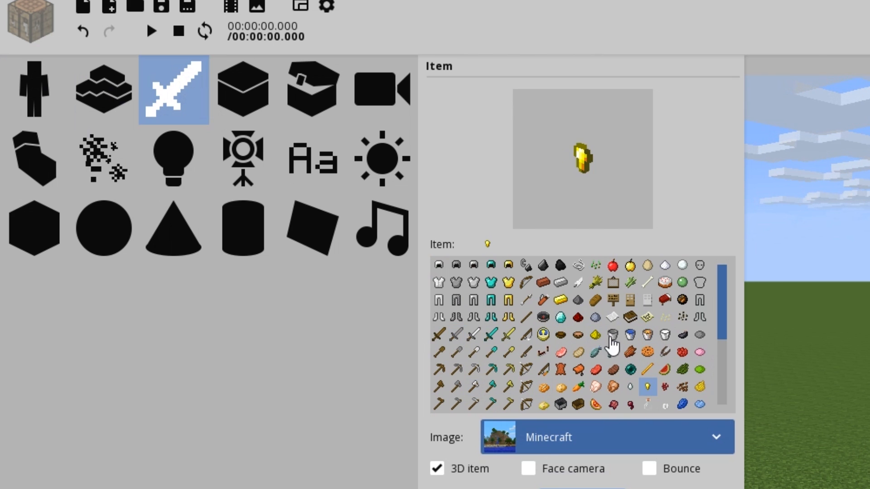
Preview the Explosion and Fountain of cakes presets of the particle creator
left_click(128, 178)
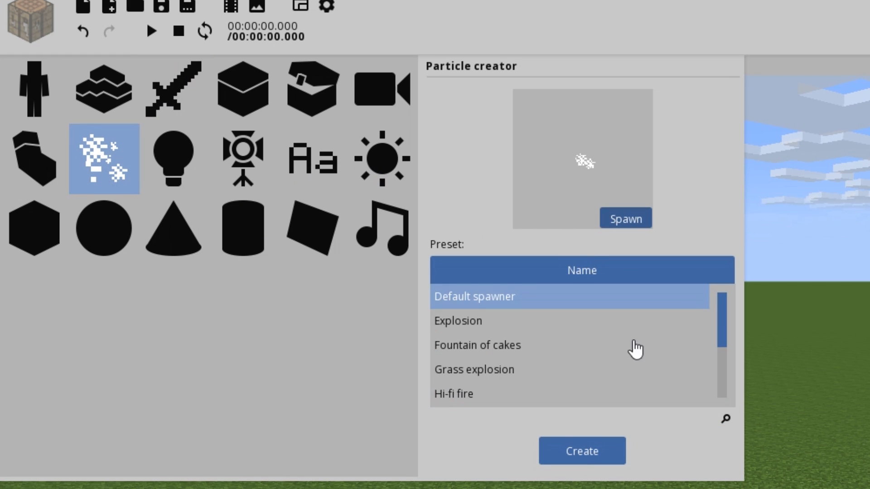
left_click(580, 327)
left_click(582, 349)
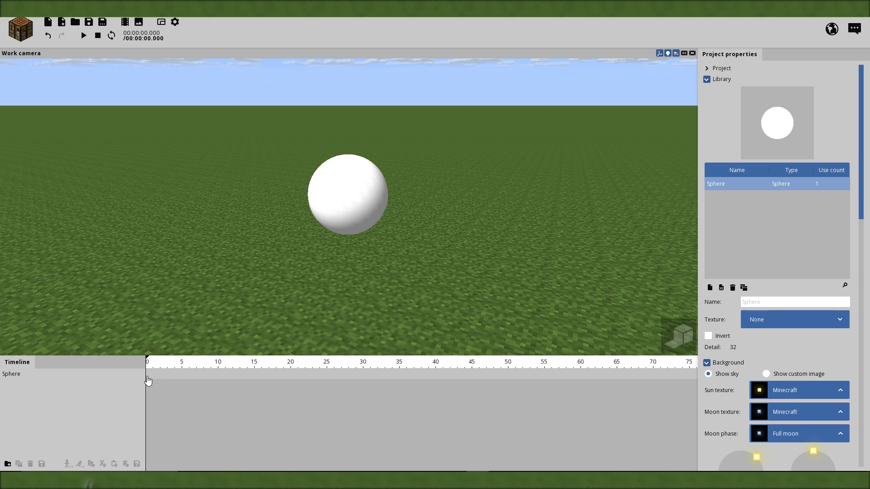
Add a keyframe for the Sphere at frame 5 and move the playhead to frame 30
left_click(151, 369)
left_click_drag(149, 365, 179, 374)
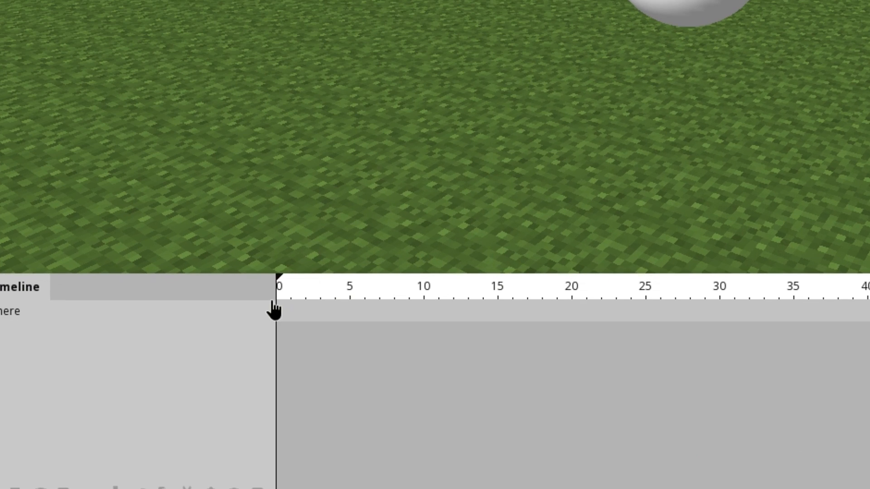
left_click_drag(345, 317, 349, 323)
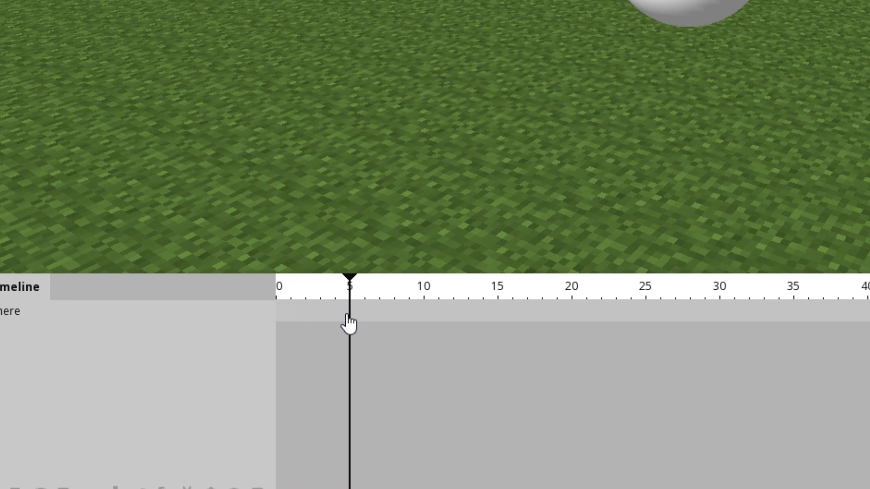
left_click(350, 317)
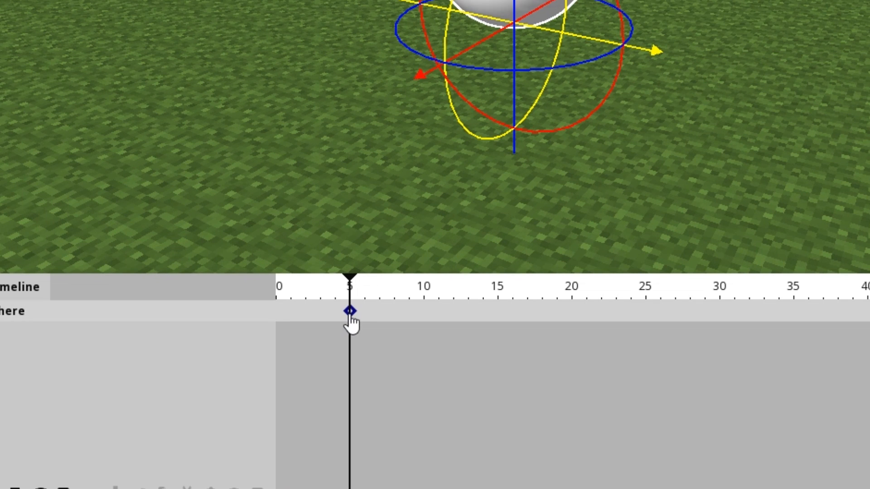
left_click_drag(349, 294, 719, 295)
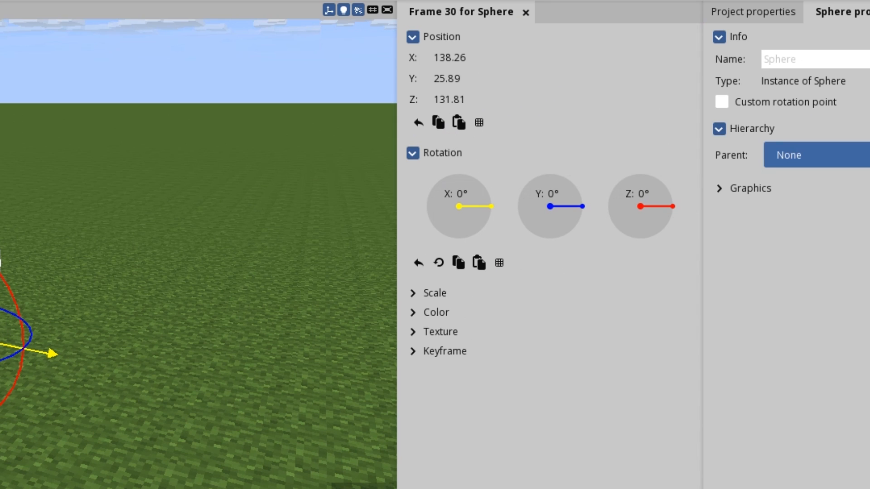
Reset the Sphere's X, Y and Z position to 0
right_click(446, 100)
right_click(447, 80)
right_click(451, 58)
right_click_drag(298, 258, 342, 241)
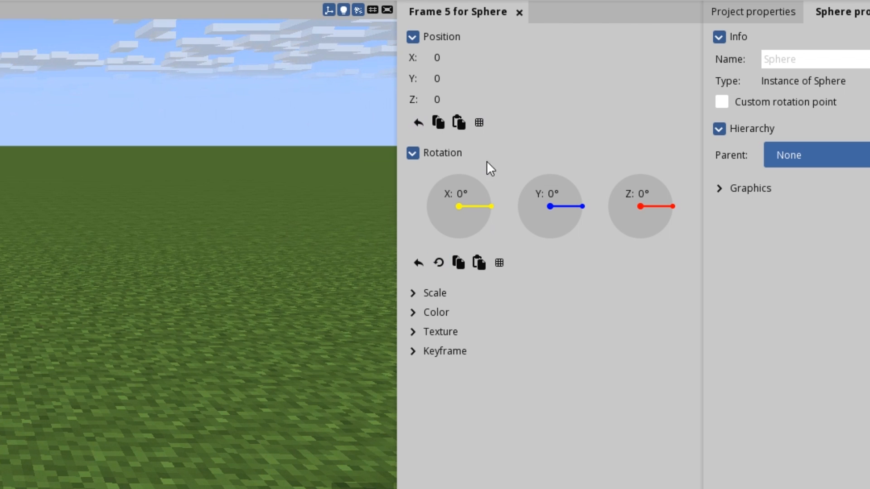
Move the Sphere along its X axis across the grass with the position gizmo
left_click(436, 357)
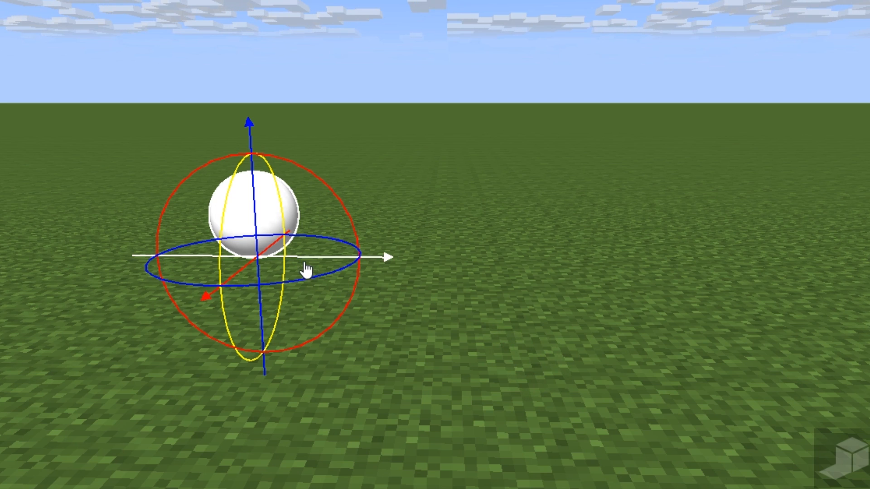
left_click_drag(306, 271, 795, 267)
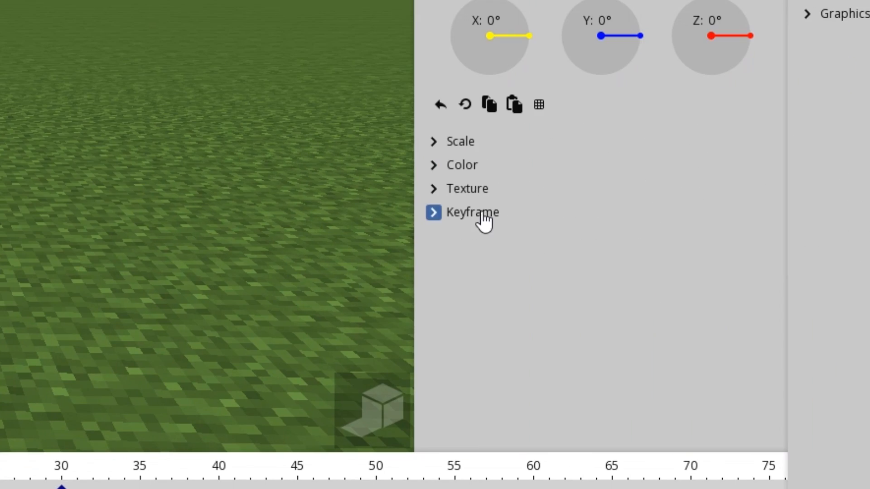
Set the transition of the Sphere's selected keyframe to the first S-shaped Ease in curve
left_click(824, 280)
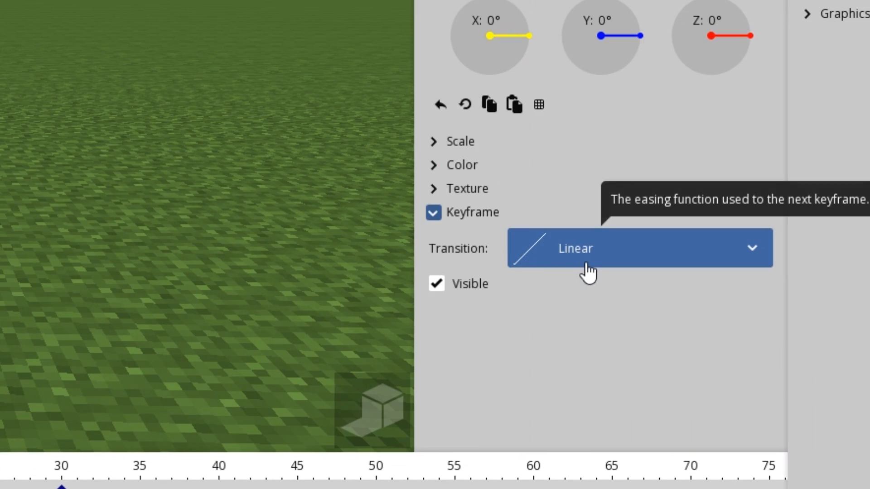
left_click(586, 263)
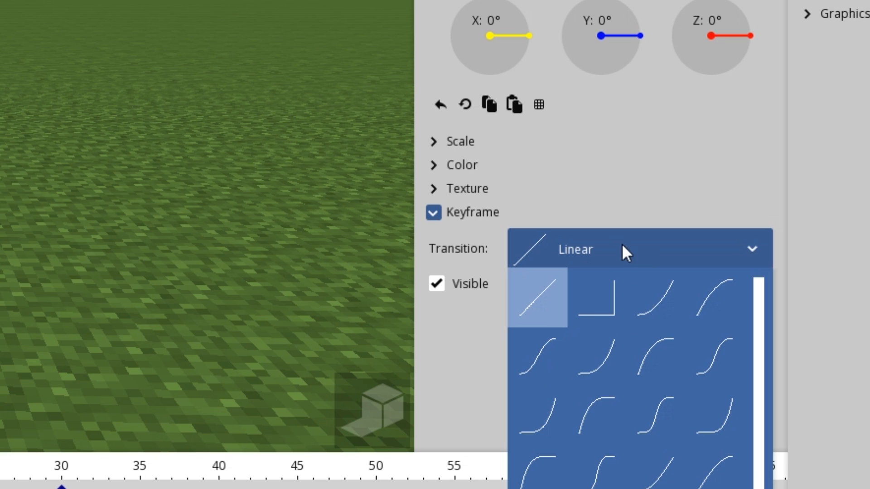
left_click(608, 250)
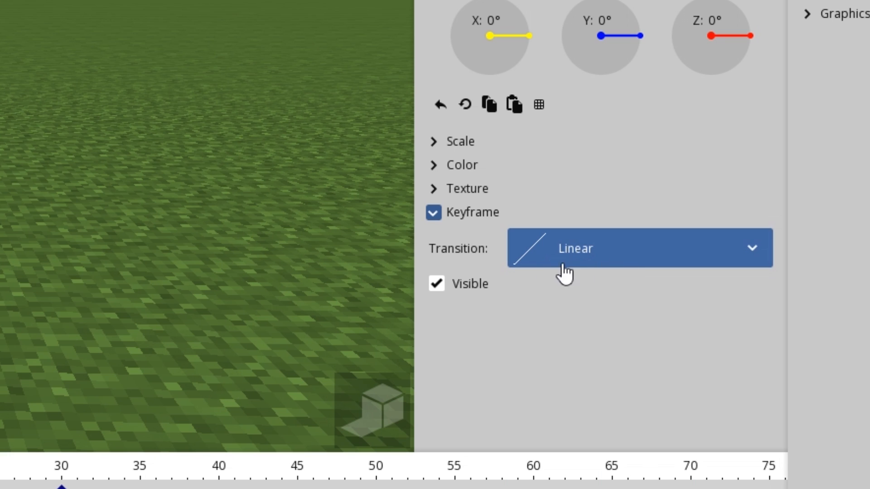
left_click(573, 267)
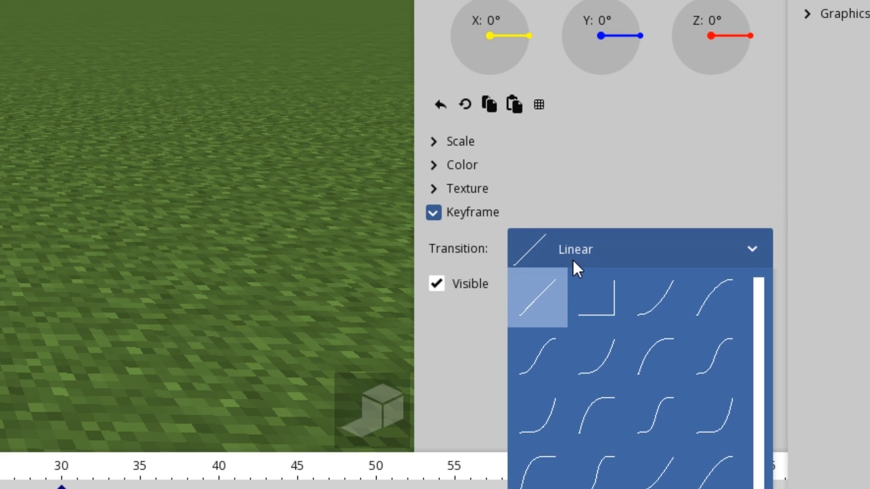
left_click(539, 359)
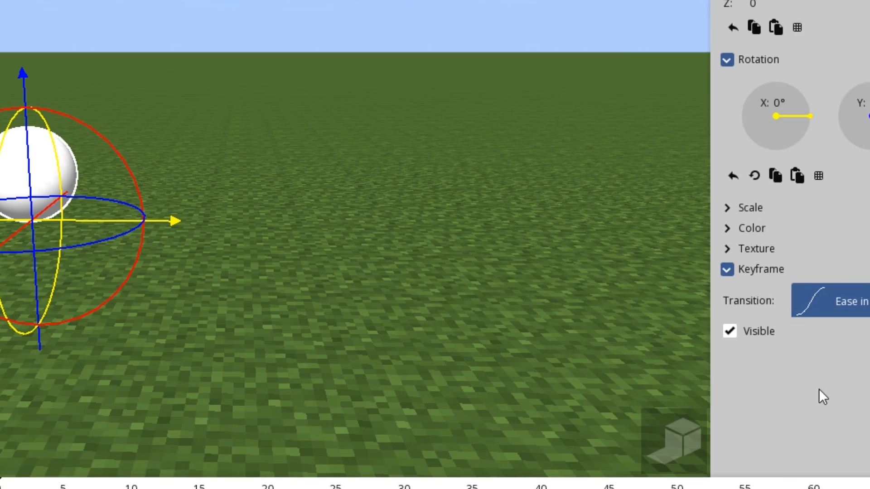